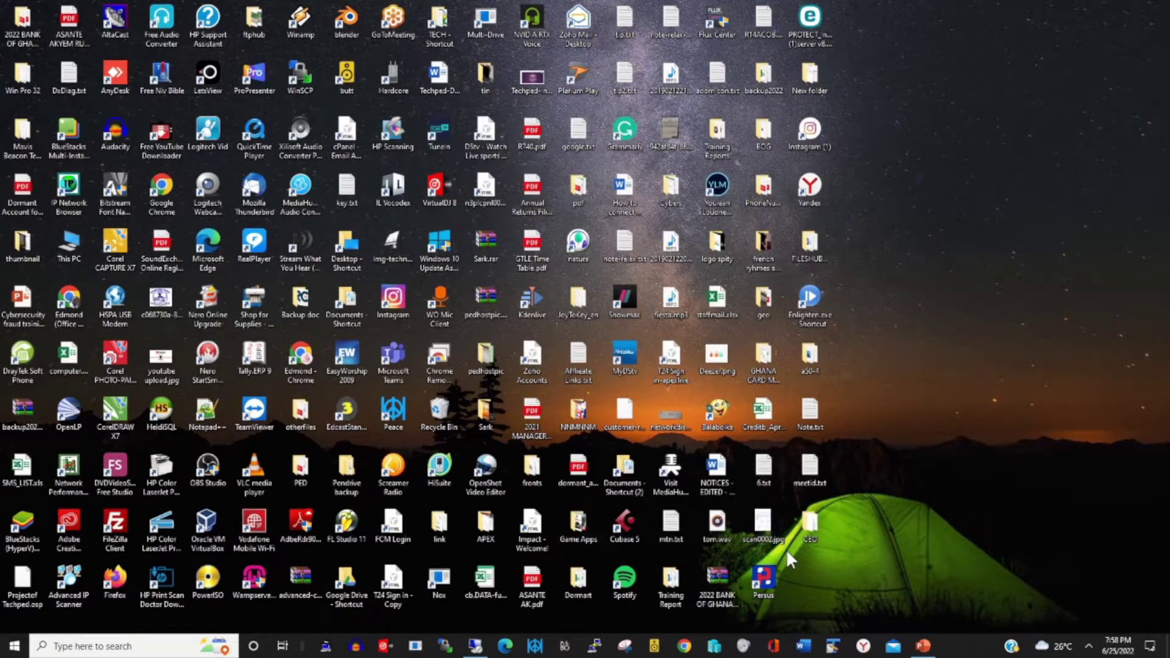
# Launch Chrome and go to onedrive.com from the address bar suggestion
pyautogui.click(685, 646)
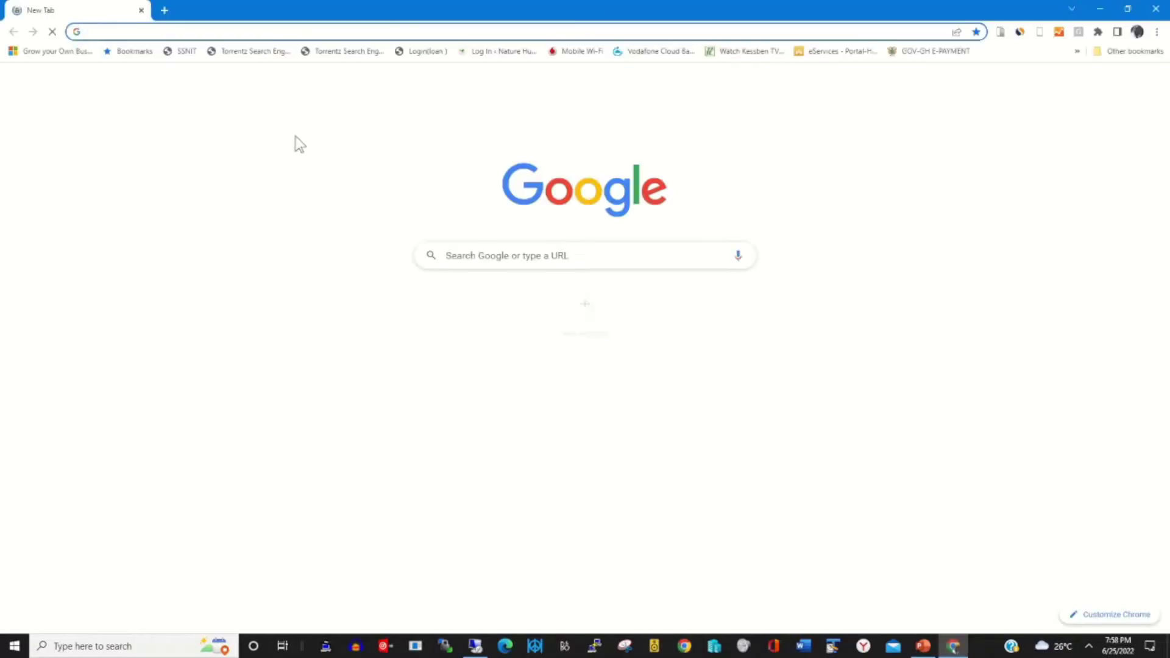
pyautogui.click(131, 32)
pyautogui.write('o')
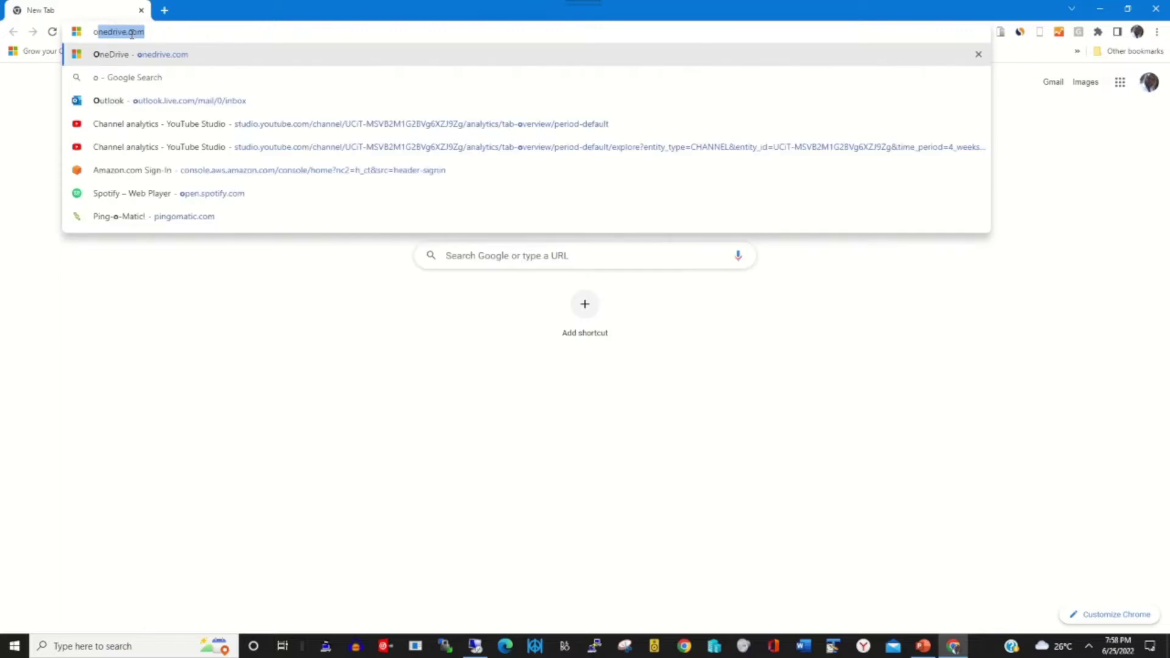
pyautogui.press('Return')
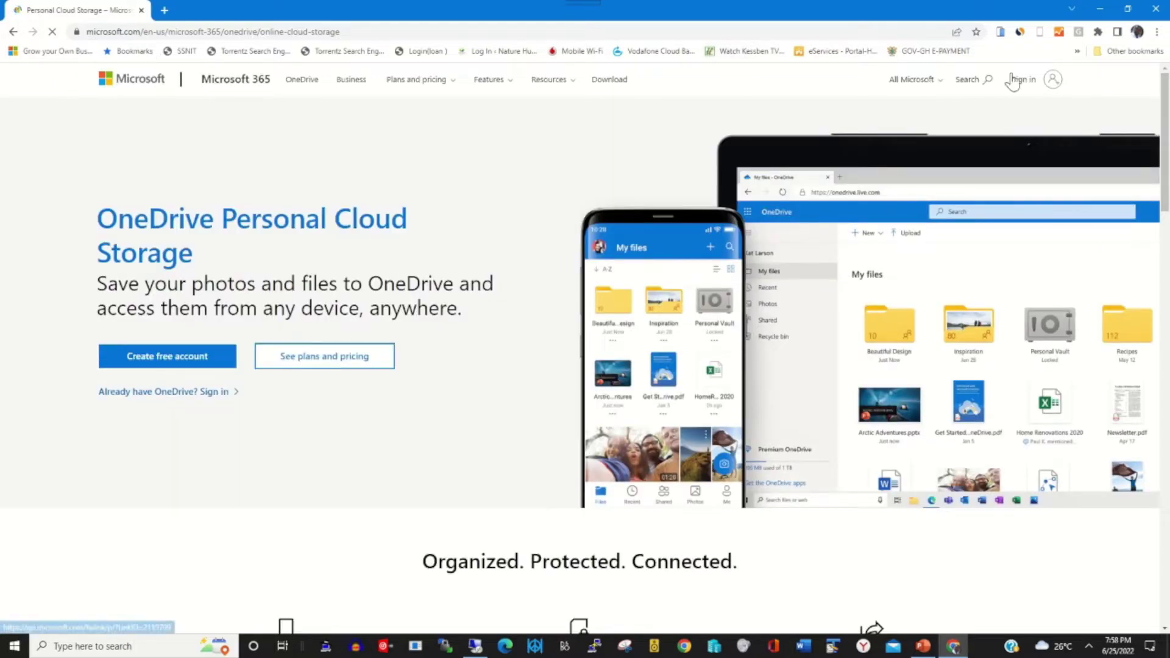
# Sign in to OneDrive with the Microsoft account e-mail and password, choosing to stay signed in
pyautogui.click(1044, 84)
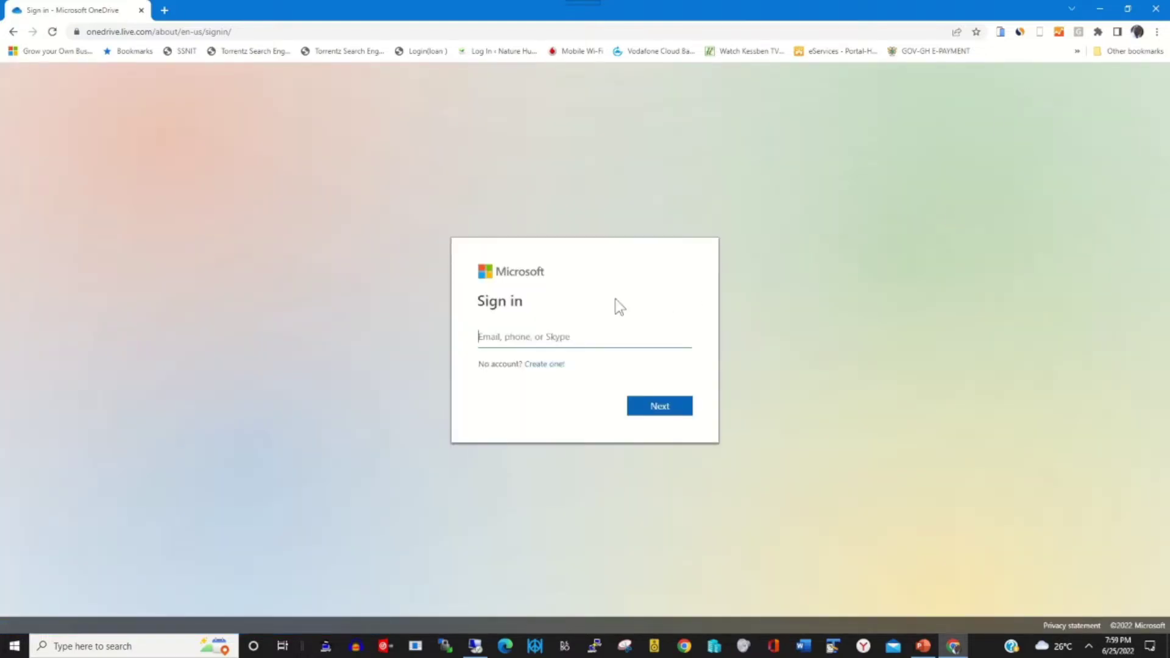
pyautogui.click(675, 416)
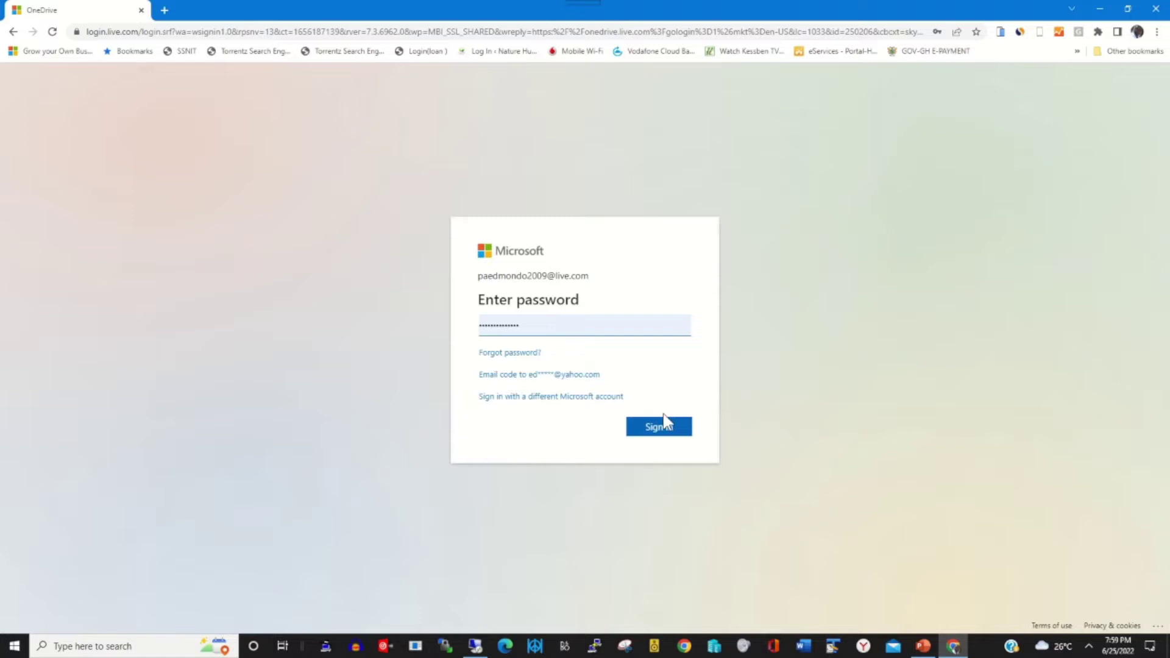
pyautogui.click(666, 423)
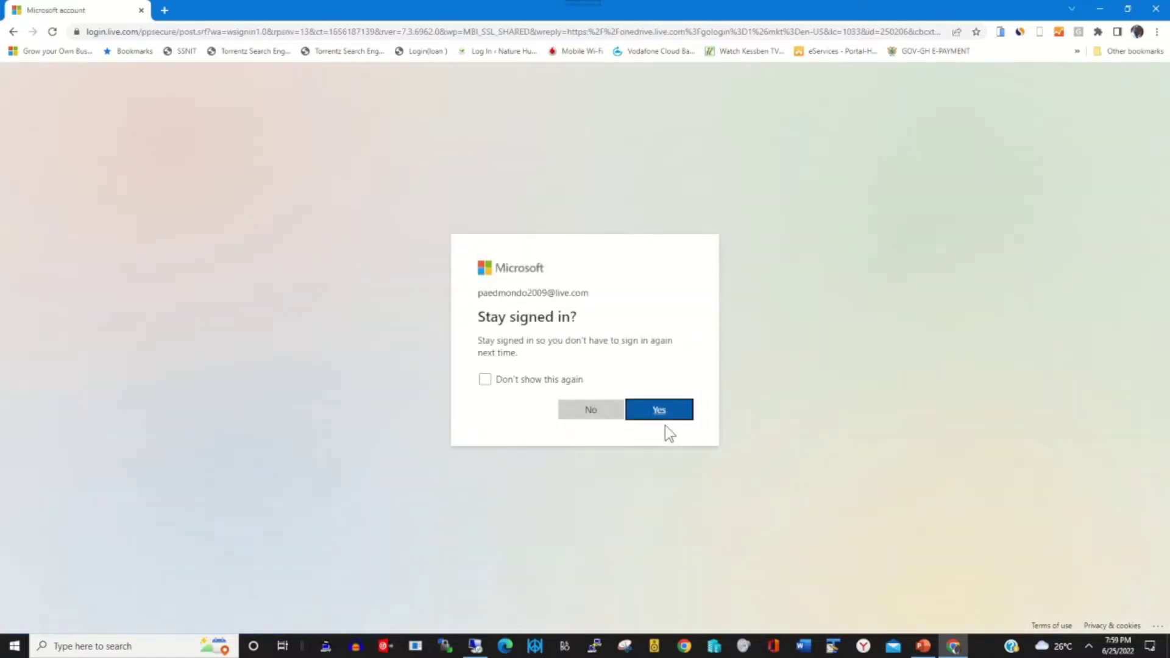
pyautogui.click(664, 412)
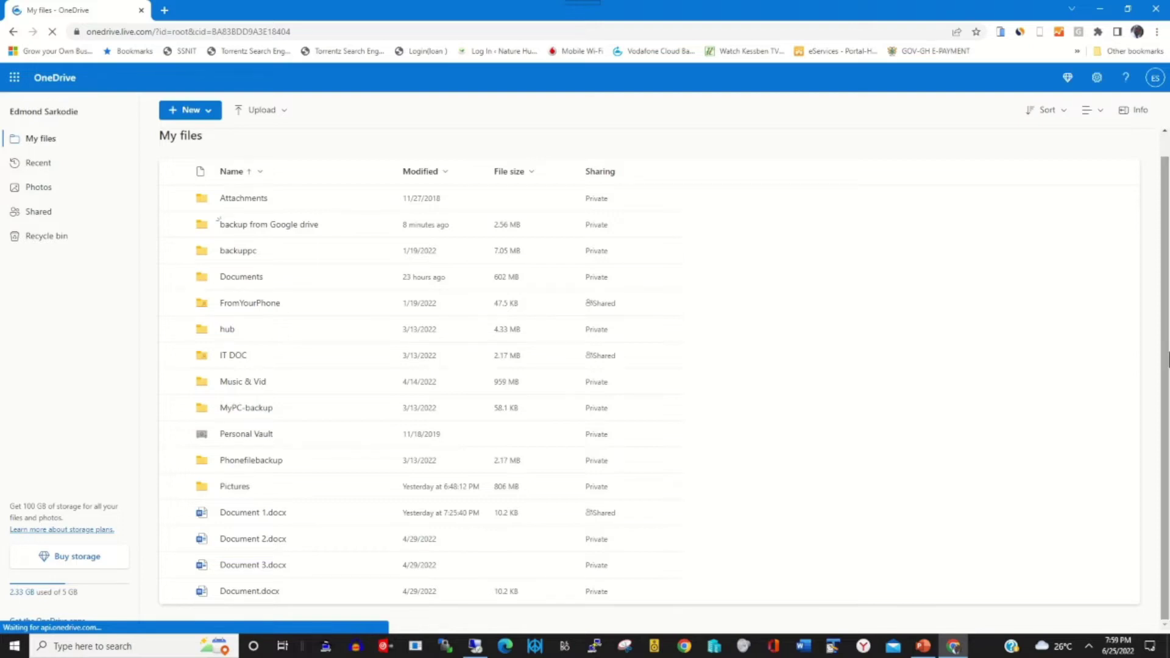
# In a new tab, search for google drive and open Drive through the Google apps grid
pyautogui.click(164, 10)
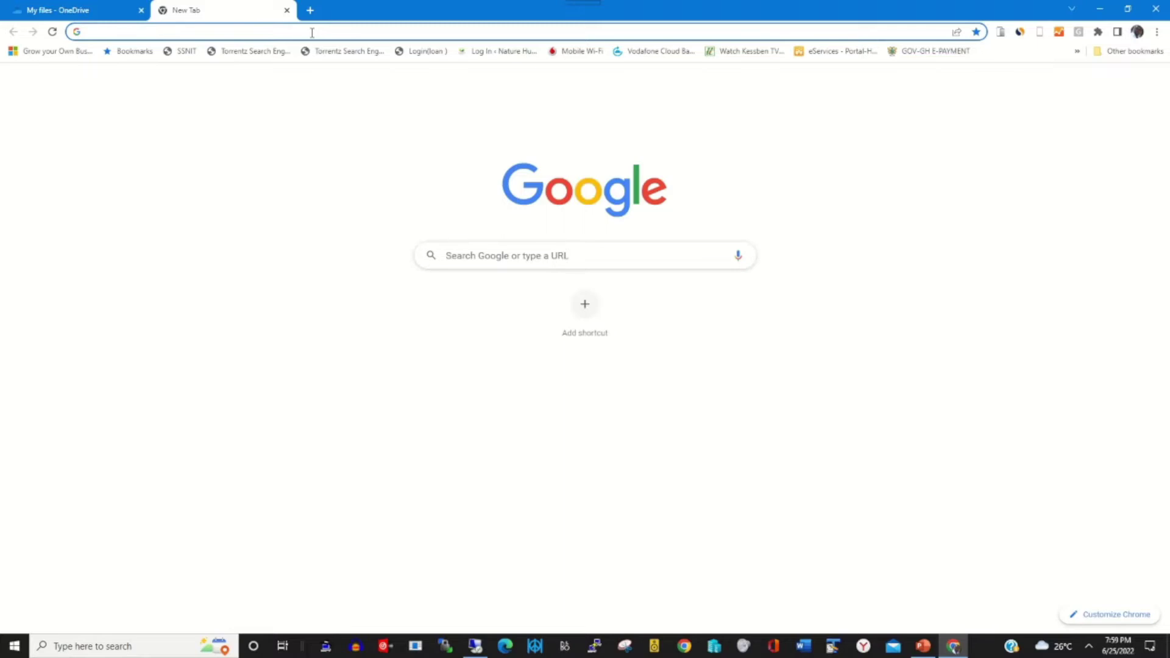
pyautogui.click(311, 32)
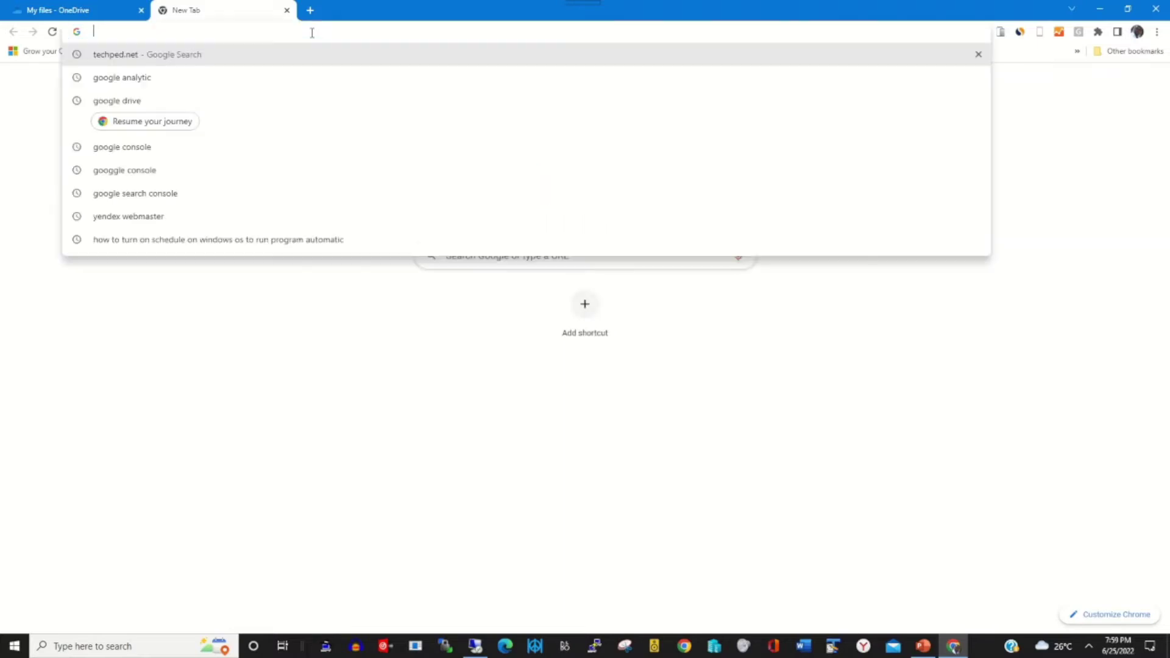
pyautogui.write('goo')
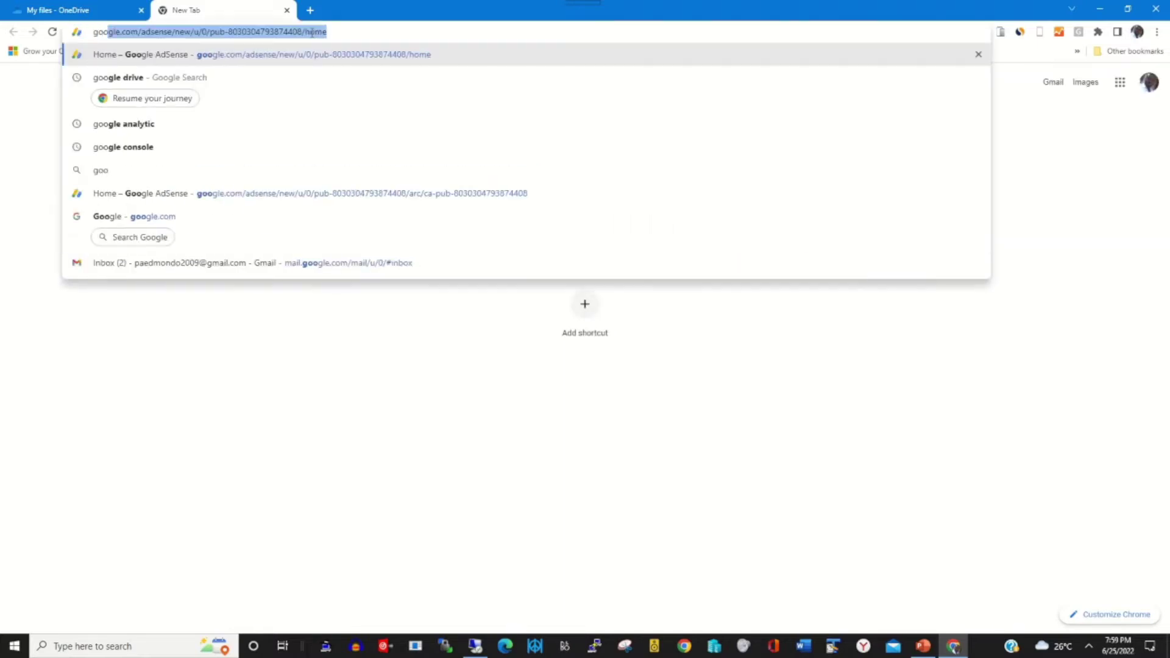
pyautogui.write('gle')
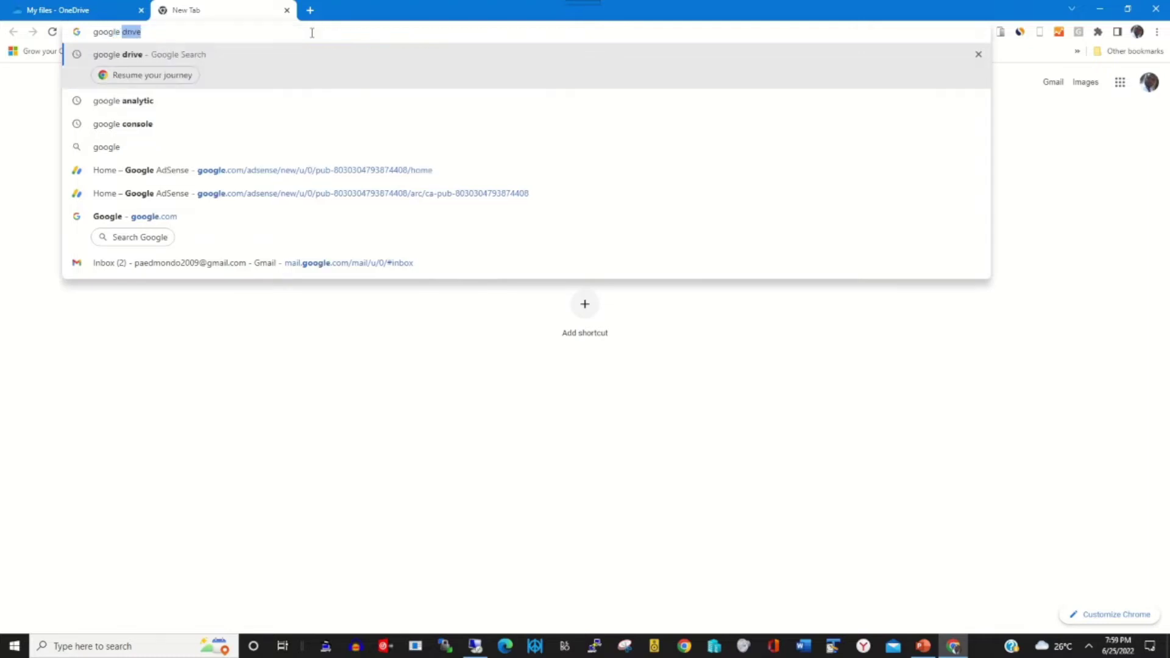
pyautogui.press('Return')
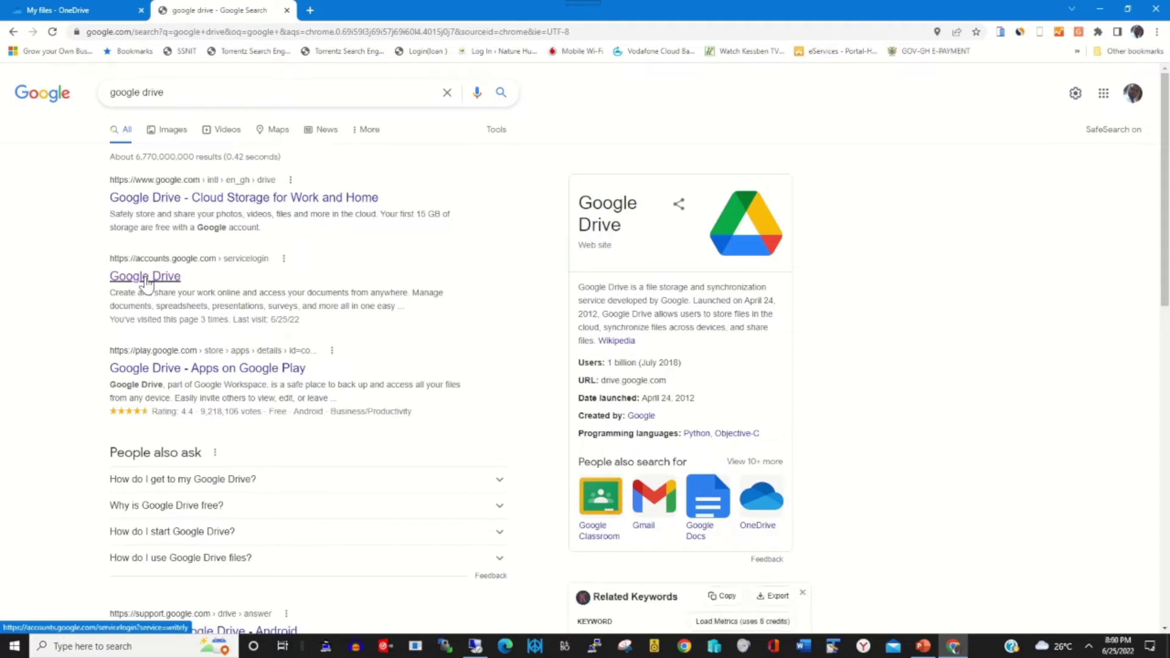
pyautogui.click(146, 289)
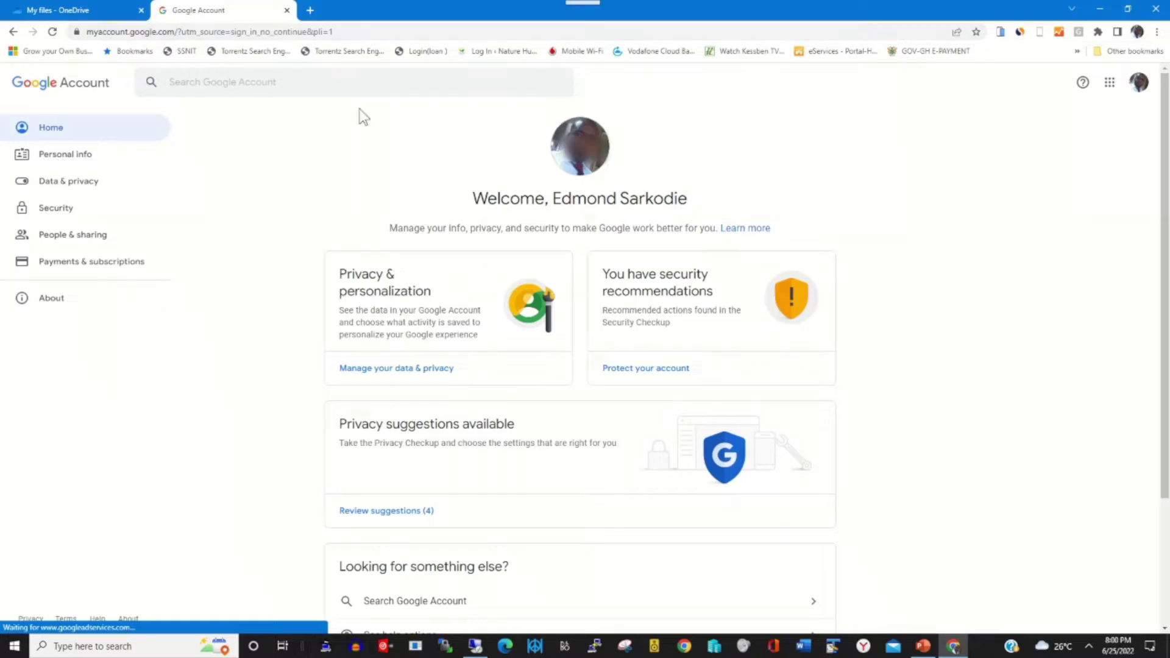
pyautogui.click(1110, 84)
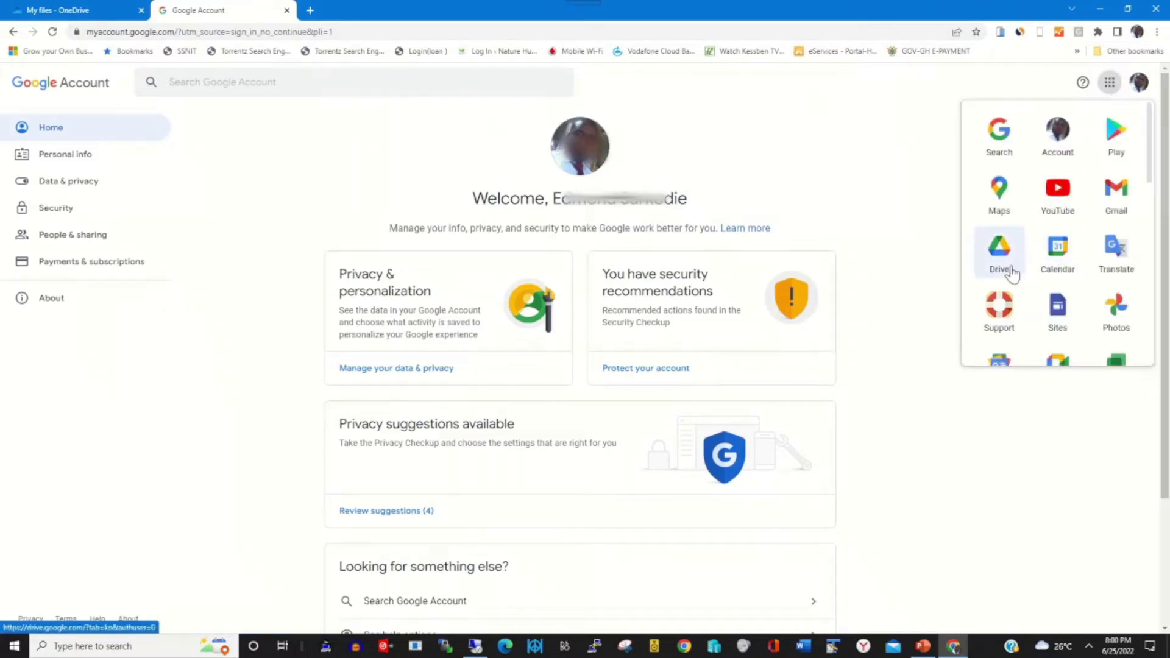
pyautogui.click(1011, 270)
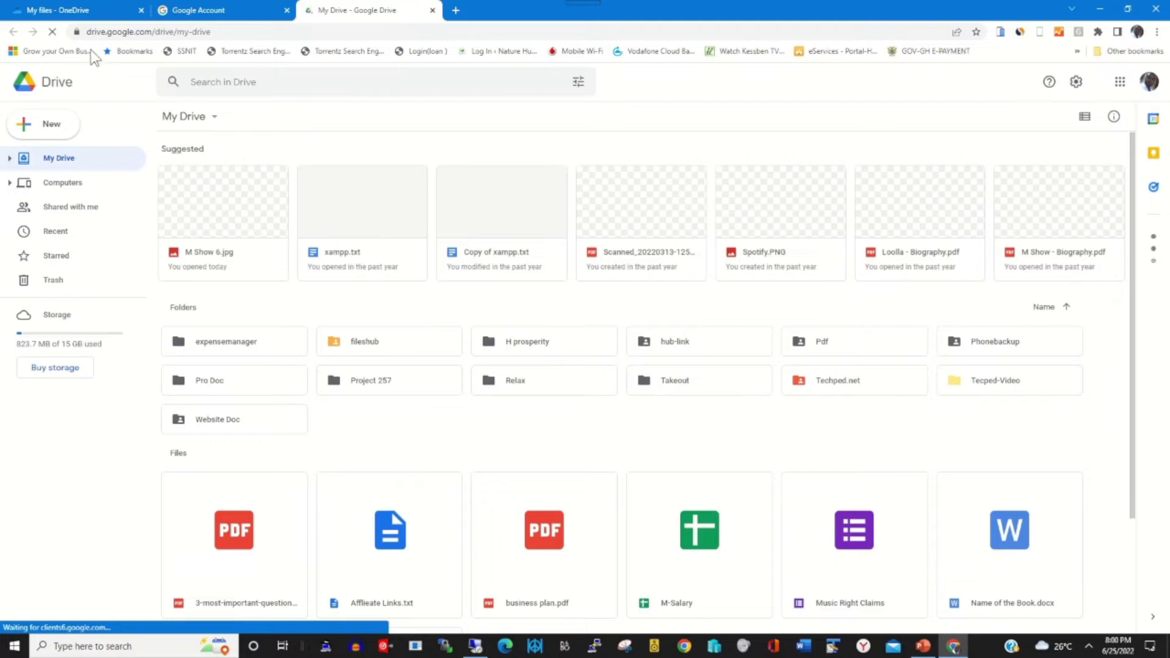
# Close the Google Account tab, then view the IT DOC folder and return to My files
pyautogui.click(286, 9)
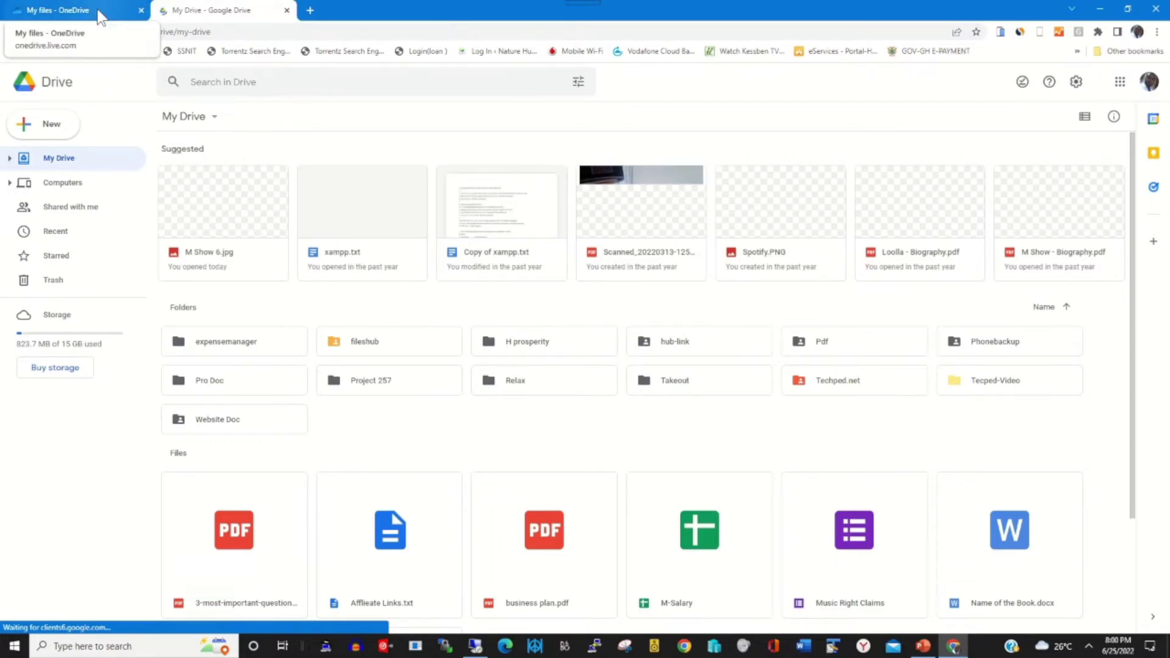
pyautogui.click(97, 15)
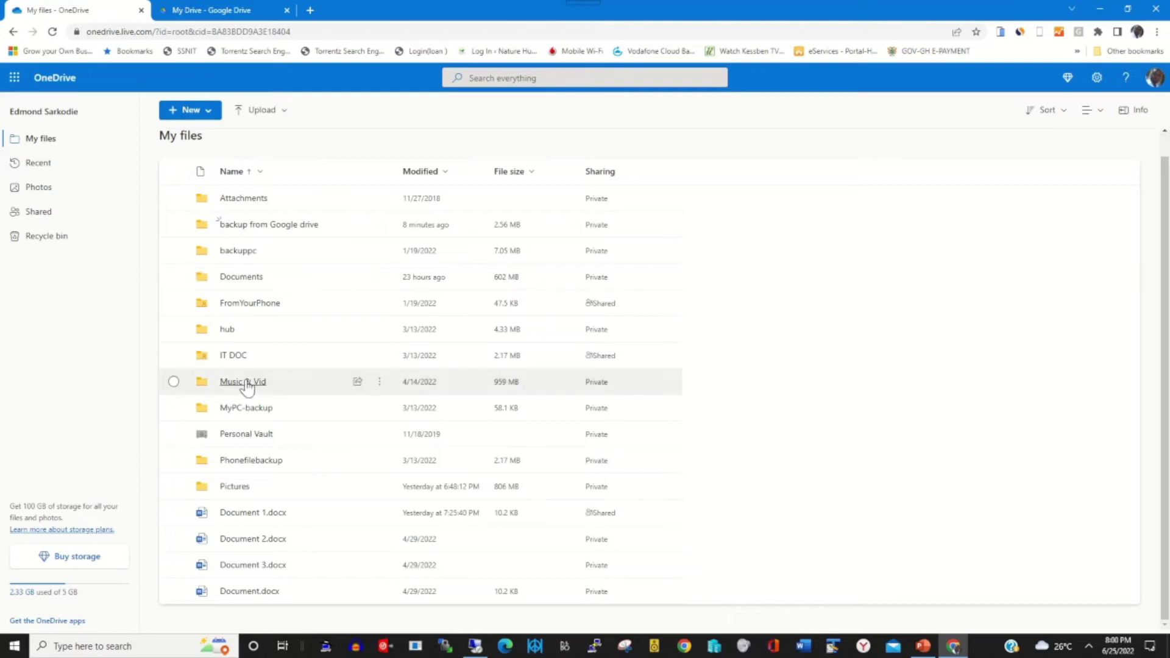
pyautogui.click(233, 359)
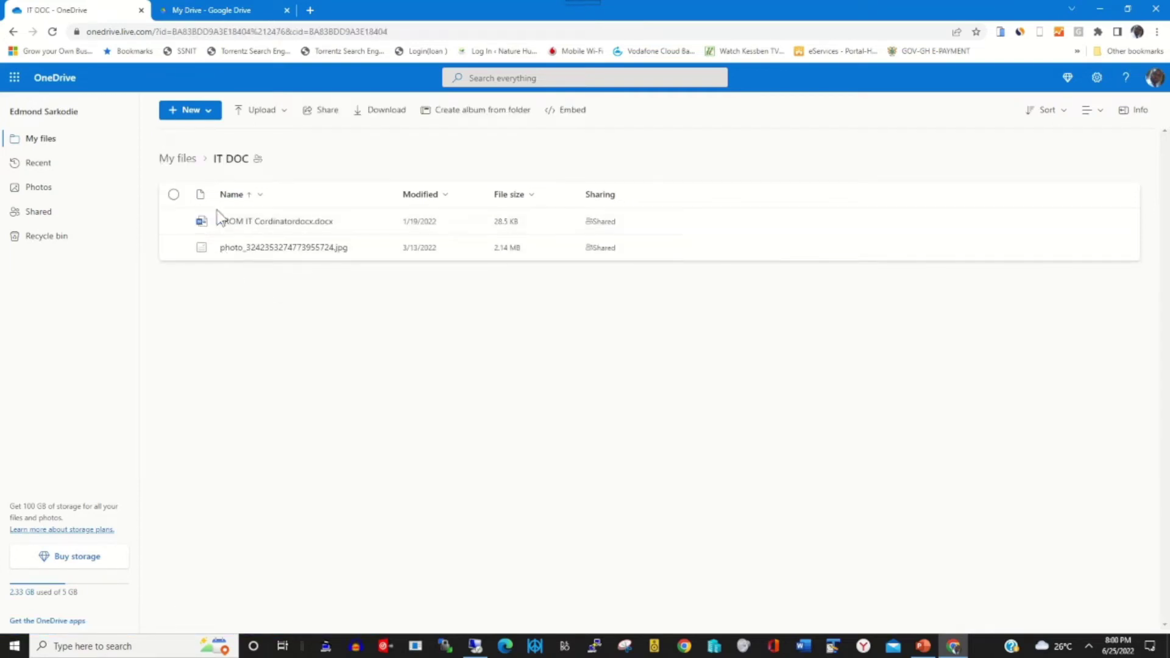
pyautogui.click(186, 159)
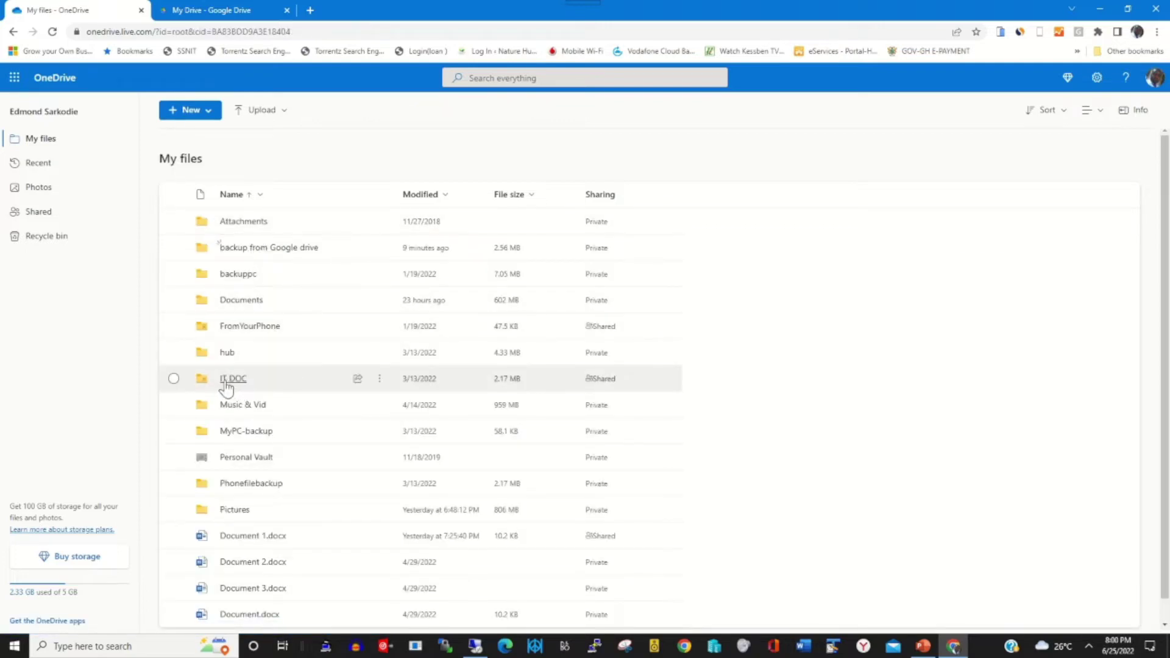
# Download the IT DOC folder as IT DOC.zip, then switch to the Google Drive tab
pyautogui.click(175, 379)
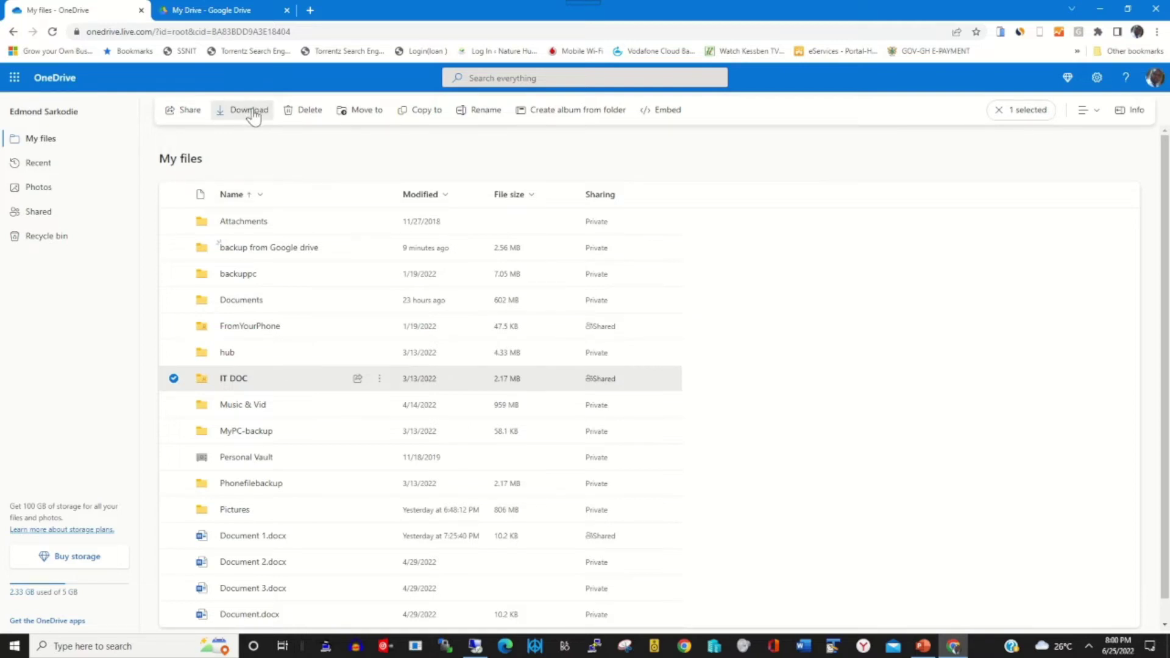
pyautogui.click(254, 115)
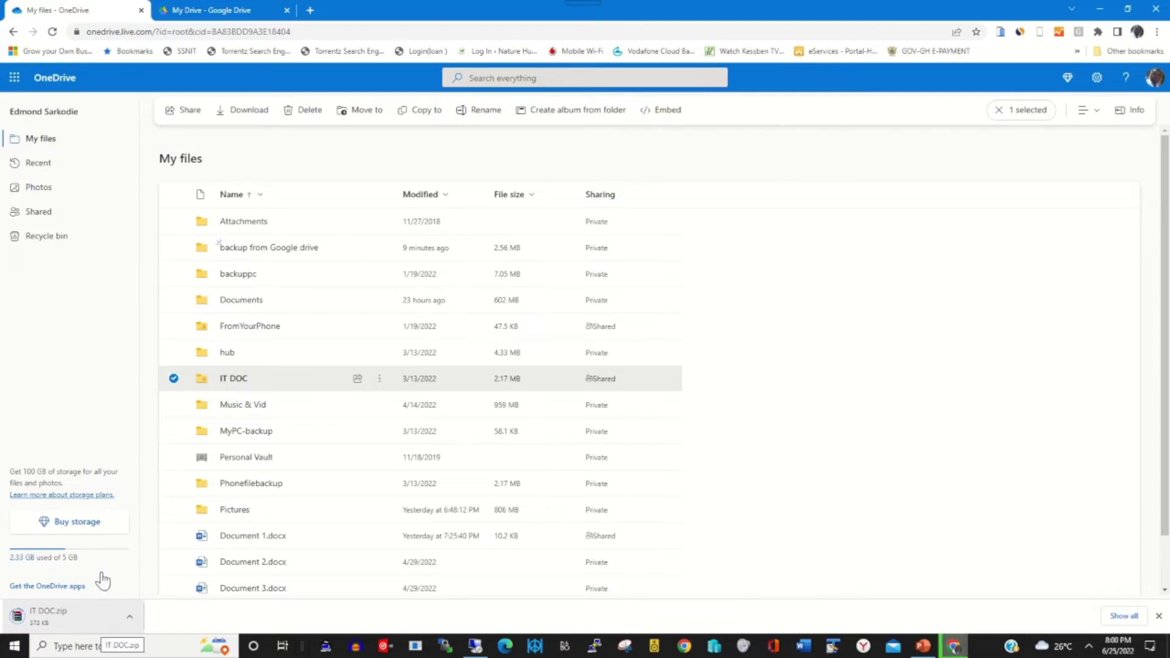
pyautogui.click(230, 10)
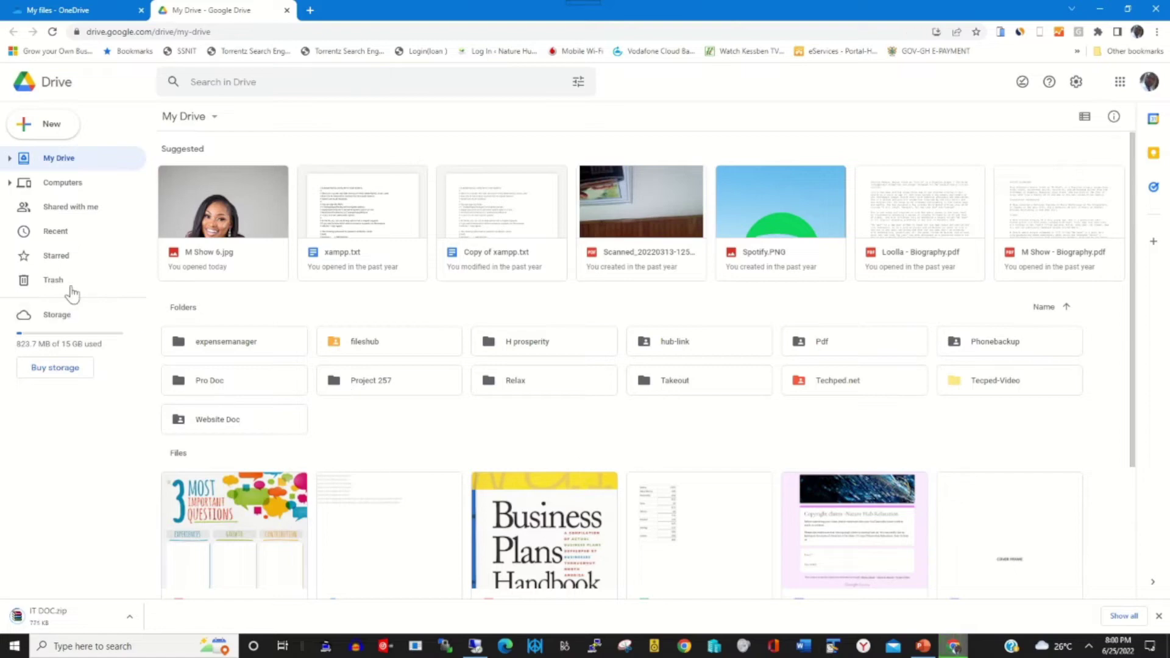
# Create a new folder named 'Backup from OneDrive' in My Drive
pyautogui.click(50, 137)
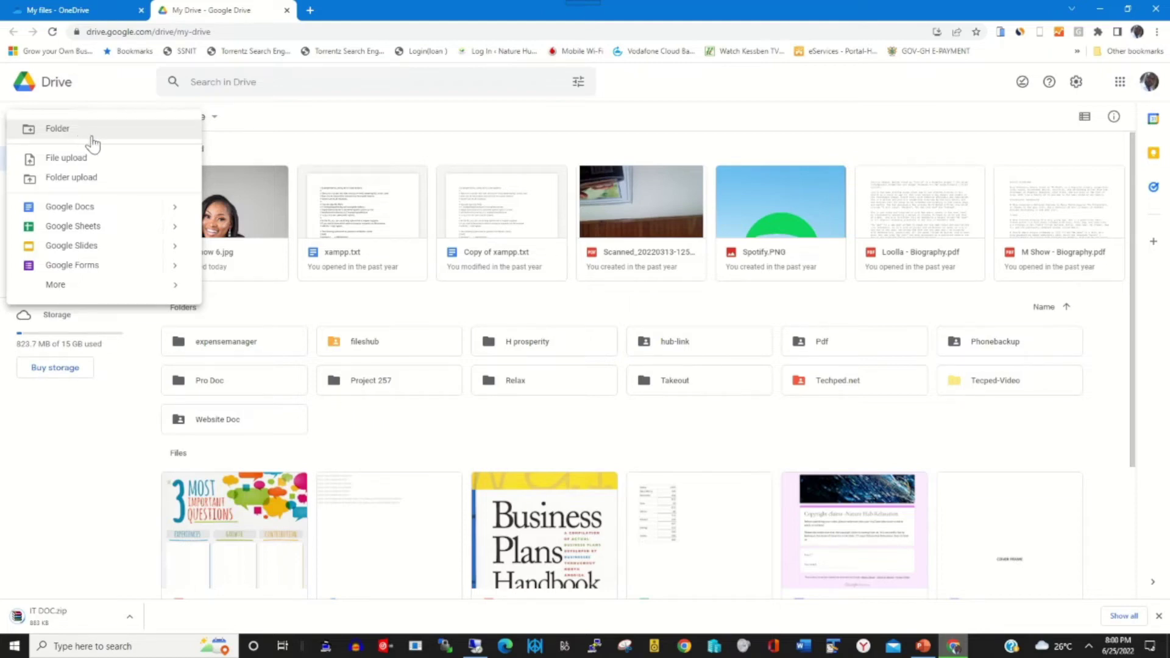
pyautogui.click(89, 134)
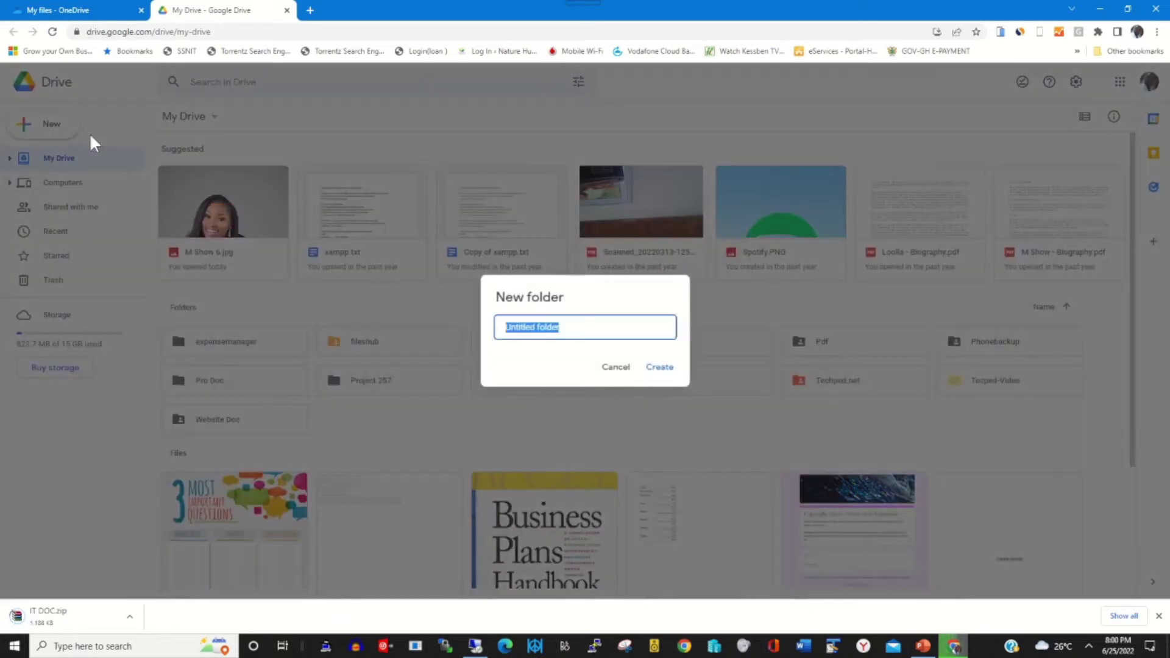
pyautogui.write('Google')
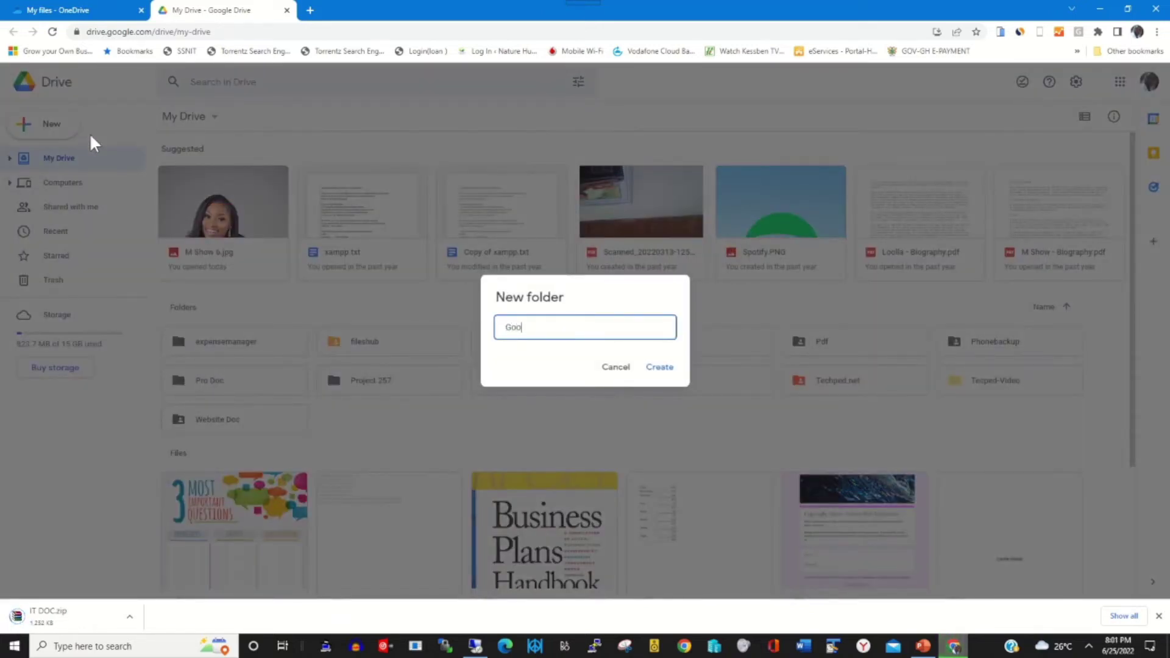
pyautogui.press('BackSpace')
pyautogui.press('BackSpace')
pyautogui.press('BackSpace')
pyautogui.press('BackSpace')
pyautogui.press('BackSpace')
pyautogui.press('BackSpace')
pyautogui.press('BackSpace')
pyautogui.write('Backu')
pyautogui.write('p from OneDrive')
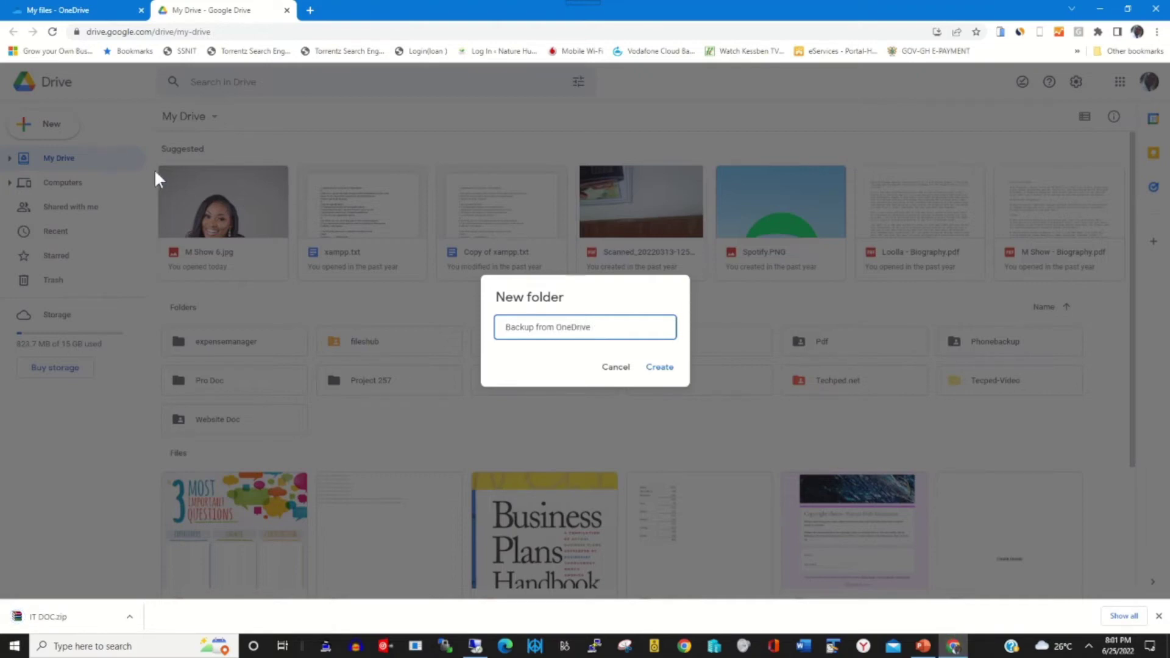
pyautogui.click(665, 369)
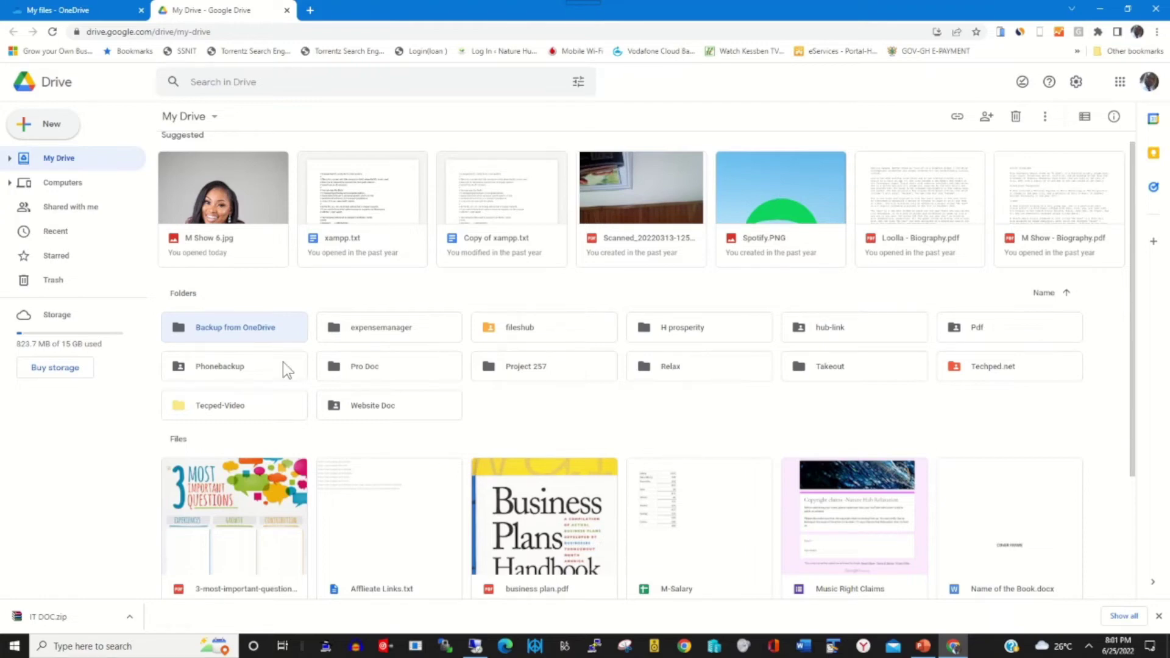
# Open the Backup from OneDrive folder and start a file upload from its right-click menu
pyautogui.doubleClick(242, 329)
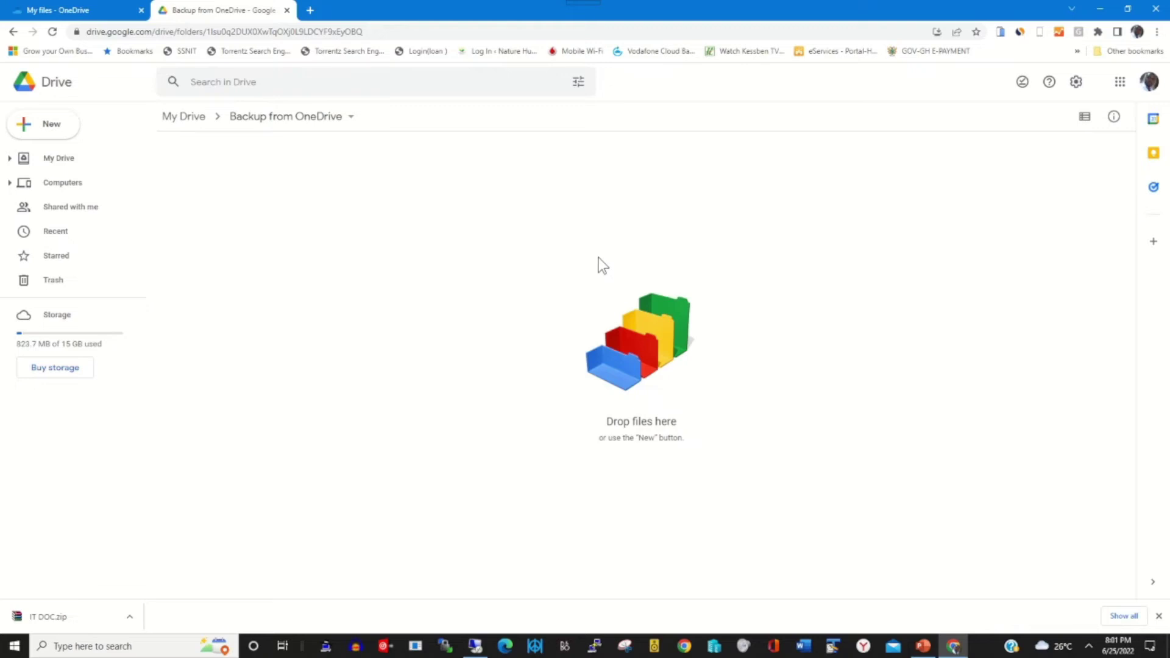
pyautogui.rightClick(603, 266)
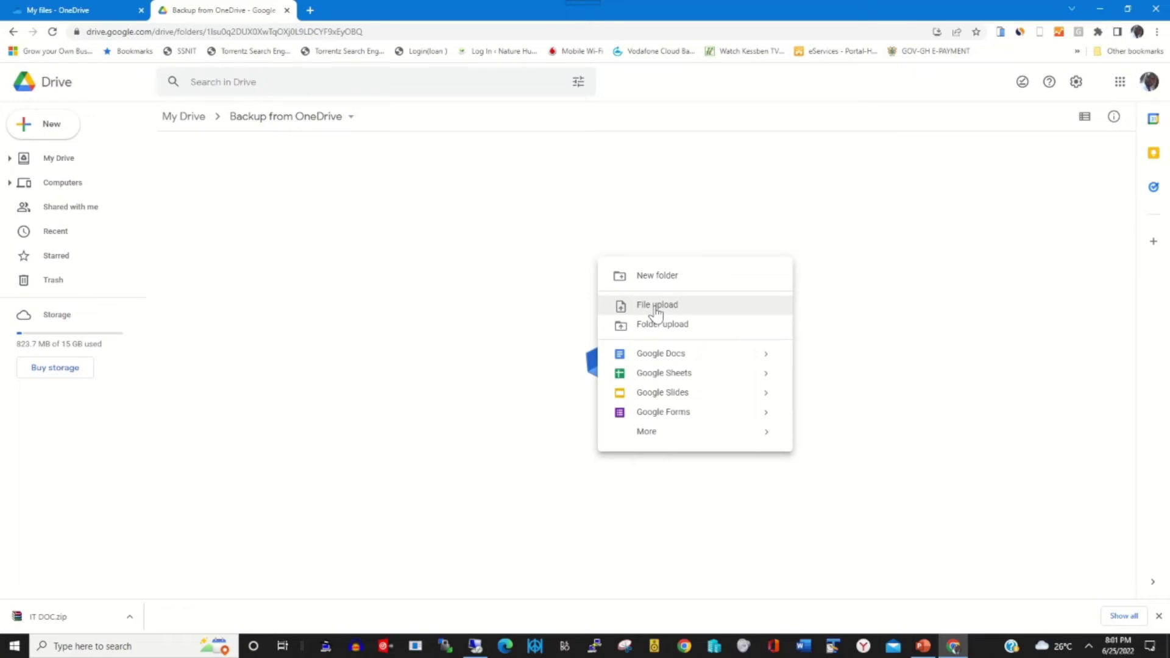
pyautogui.click(656, 306)
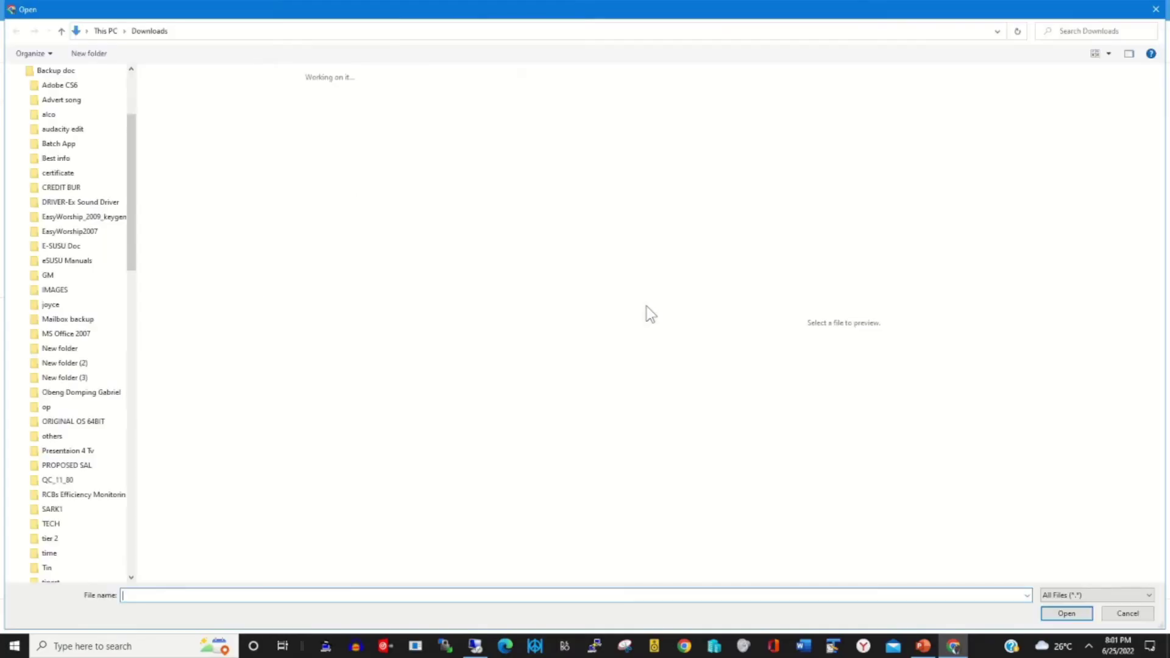
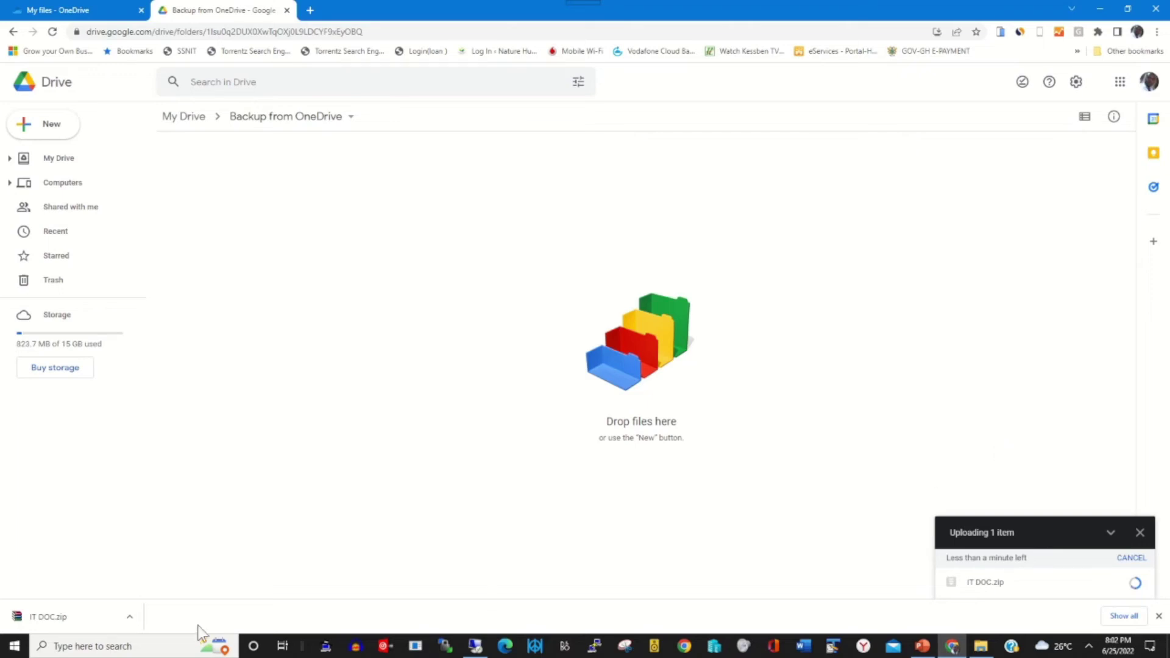
# Show the downloaded IT DOC.zip in its Downloads folder
pyautogui.click(132, 617)
pyautogui.click(173, 576)
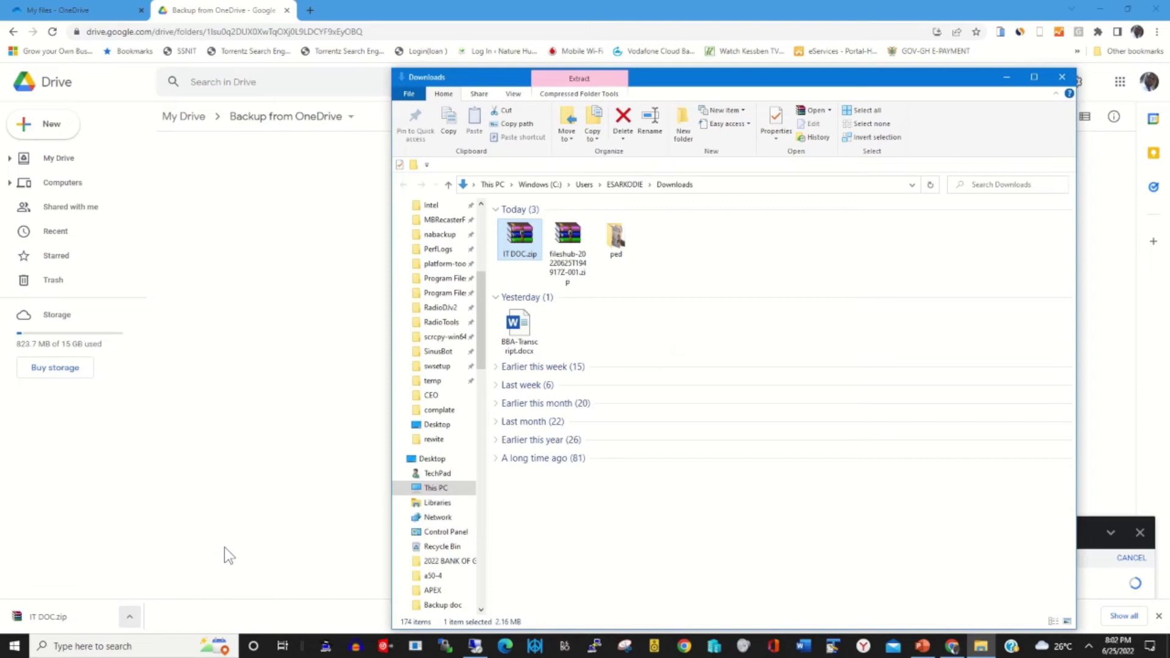
# Extract IT DOC.zip into an IT DOC folder and open it to see the docx and JPG
pyautogui.rightClick(515, 253)
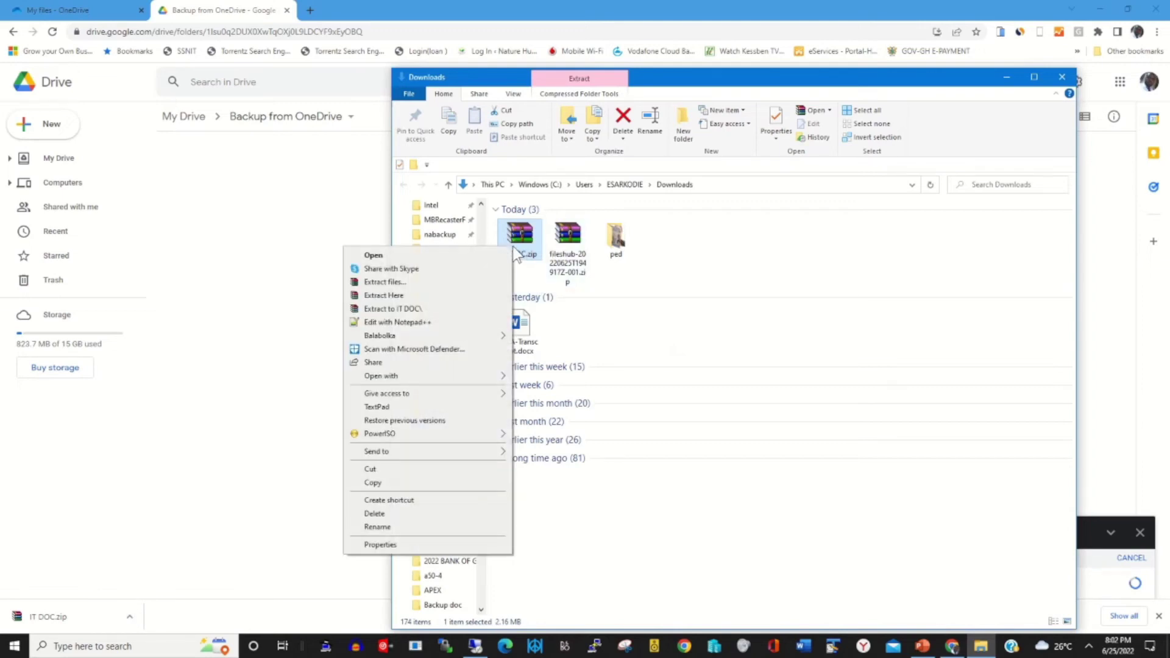
pyautogui.click(414, 282)
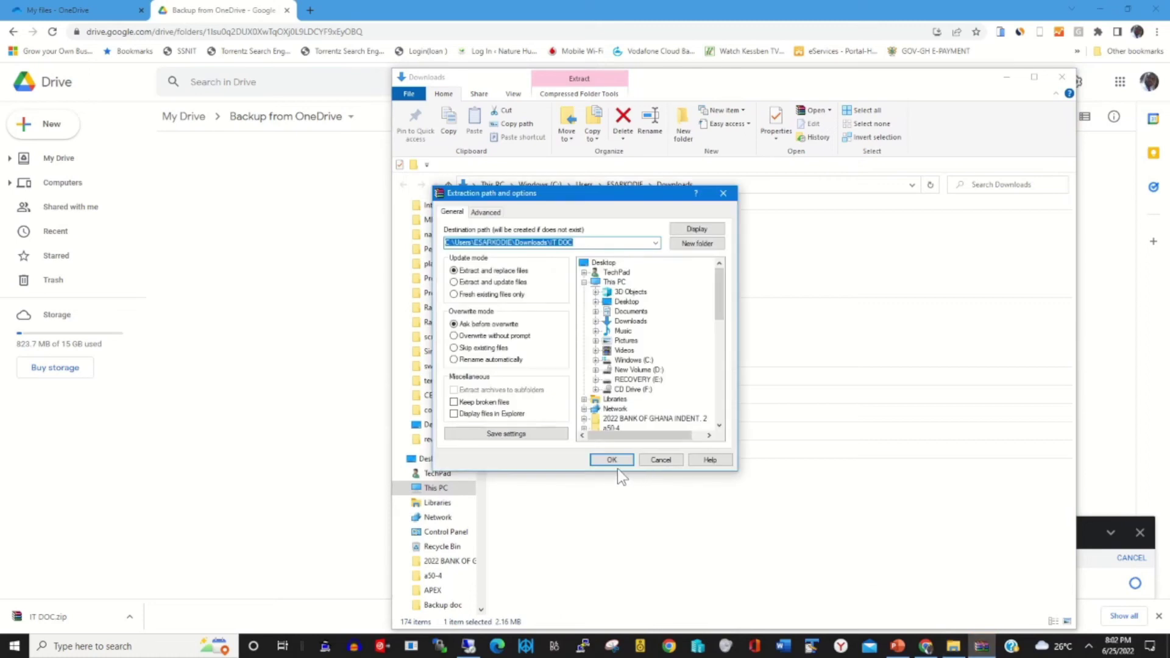
pyautogui.click(616, 460)
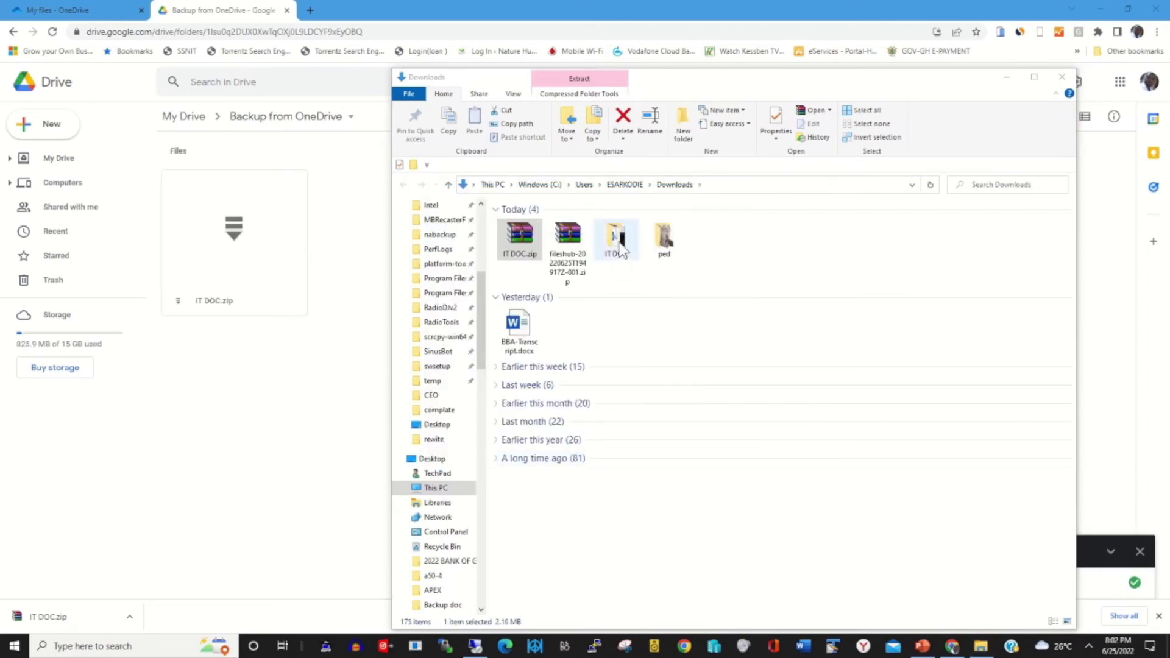
pyautogui.doubleClick(617, 241)
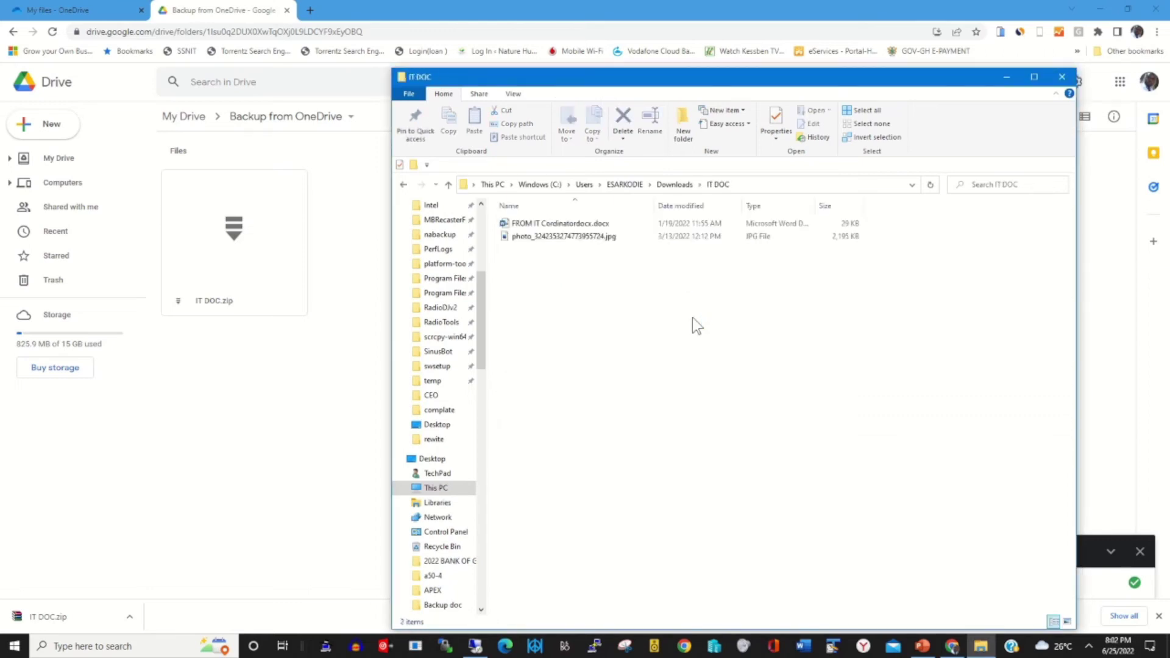
# Upload the Word document and JPG photo into 'Backup from OneDrive', then return to My Drive
pyautogui.moveTo(635, 282); pyautogui.dragTo(287, 418)
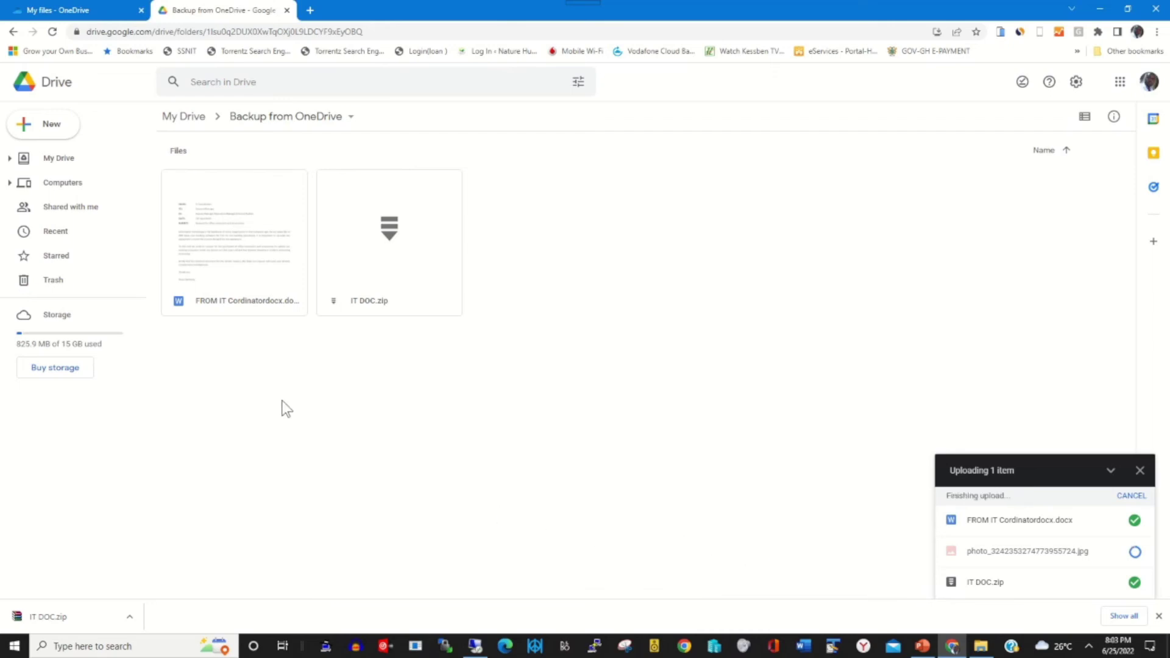
pyautogui.click(56, 160)
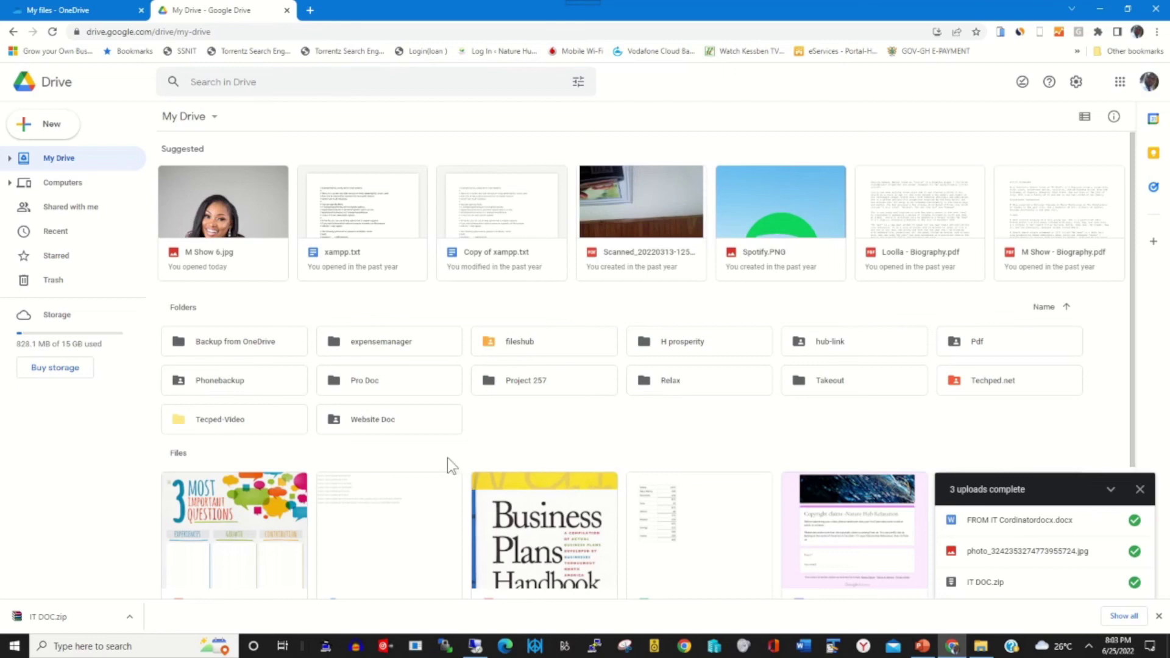
# Open 'Backup from OneDrive' to confirm the docx, JPG and IT DOC.zip are inside
pyautogui.click(245, 350)
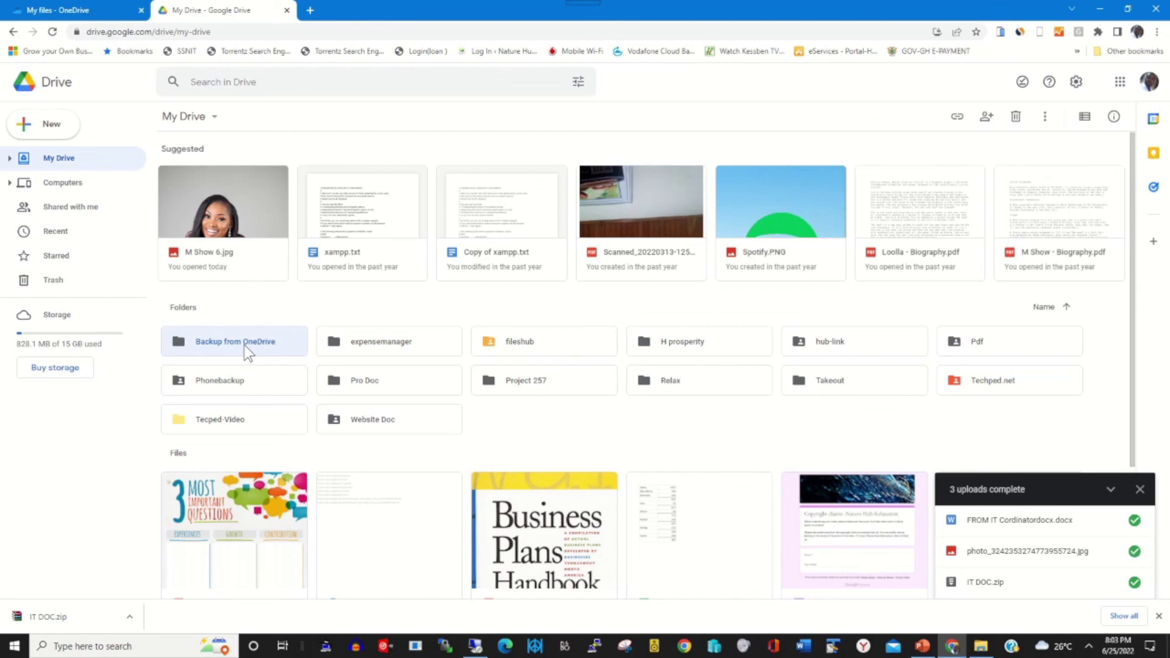
pyautogui.doubleClick(247, 352)
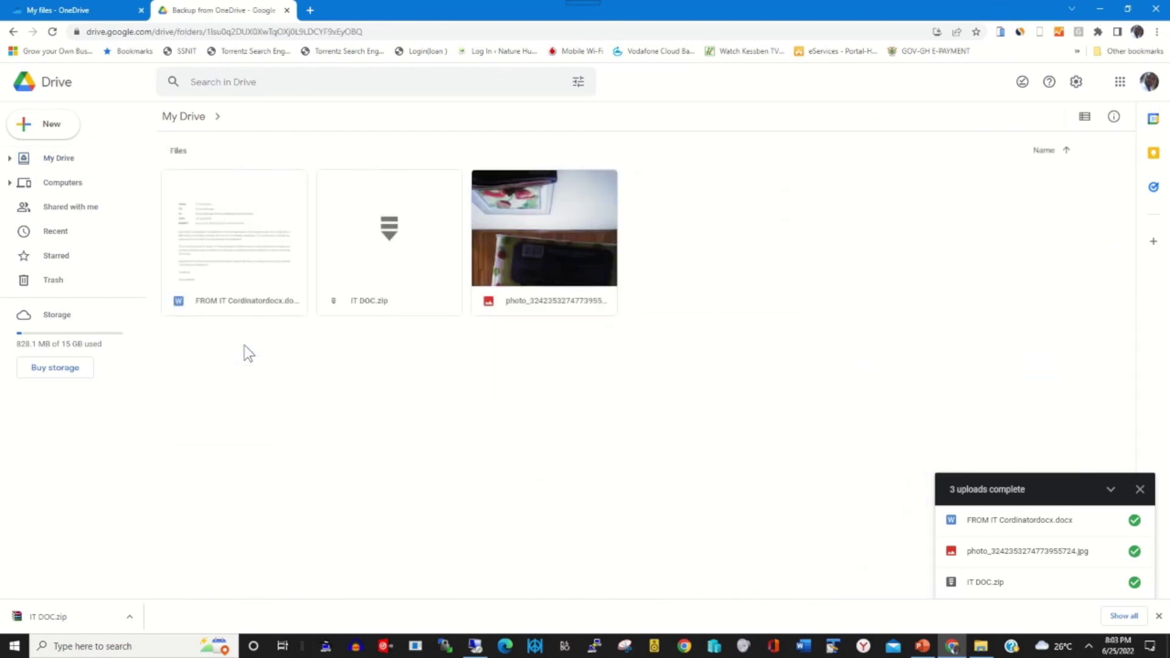